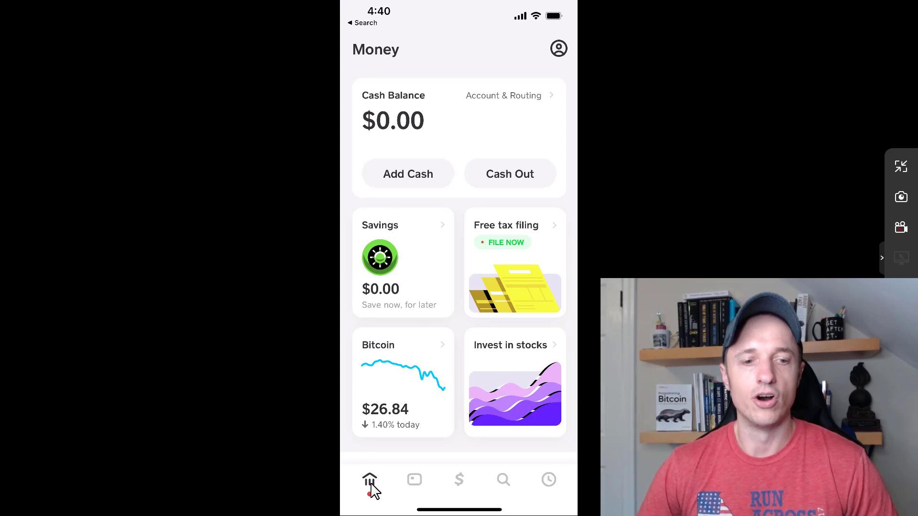
Step: View the Bitcoin price chart for the past week and the past month
{"action": "left_click", "coordinate": [395, 368]}
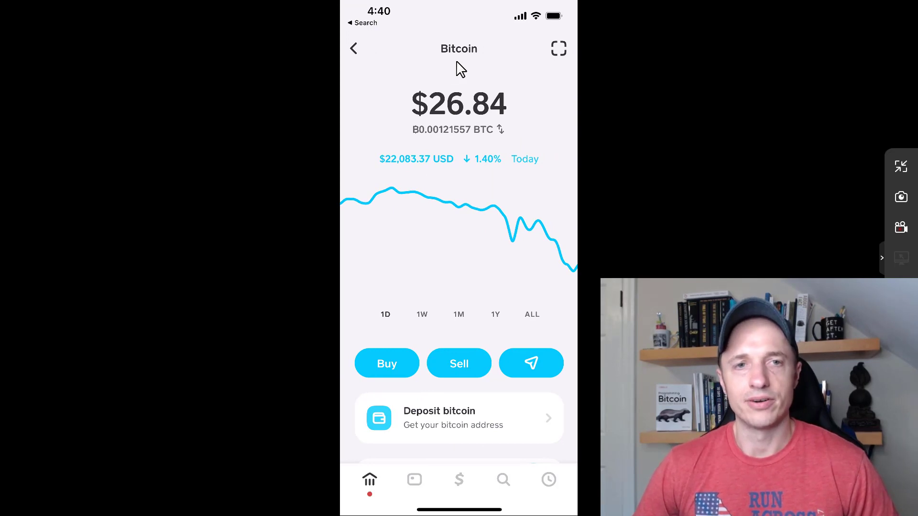
{"action": "left_click", "coordinate": [559, 50]}
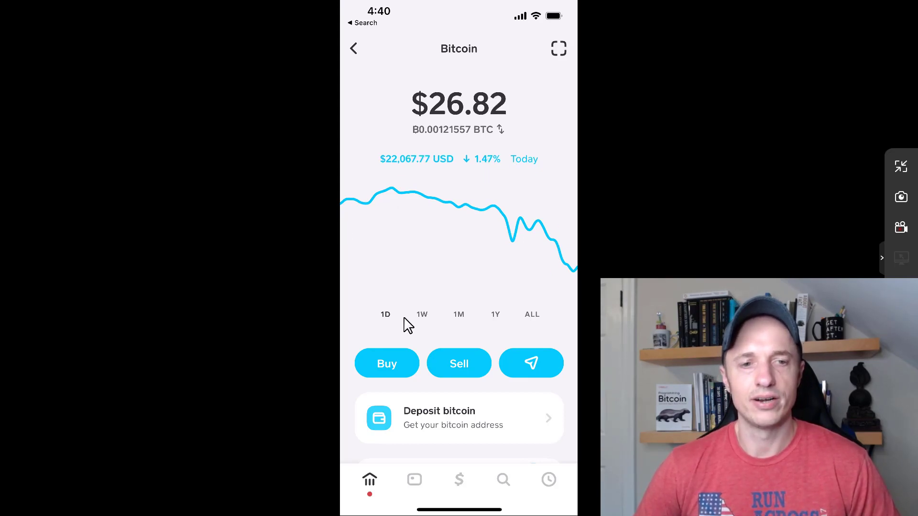
{"action": "left_click", "coordinate": [423, 318]}
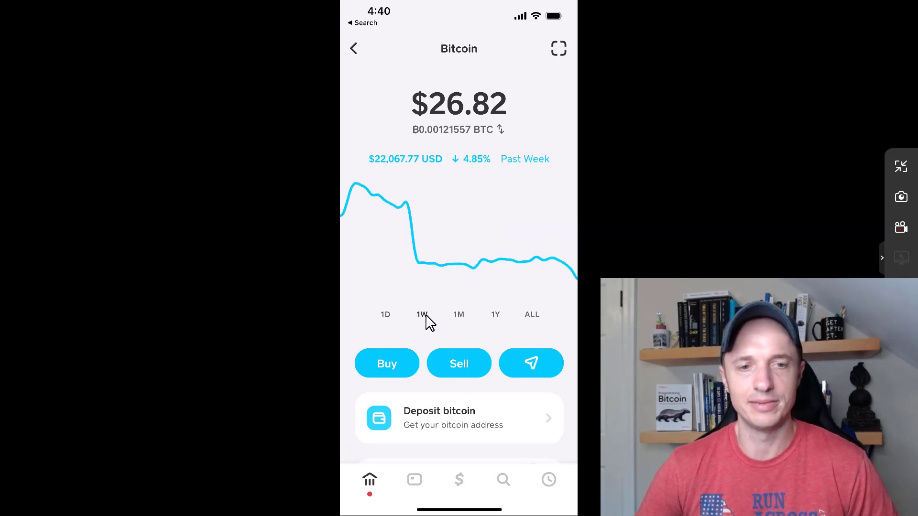
{"action": "left_click", "coordinate": [461, 316]}
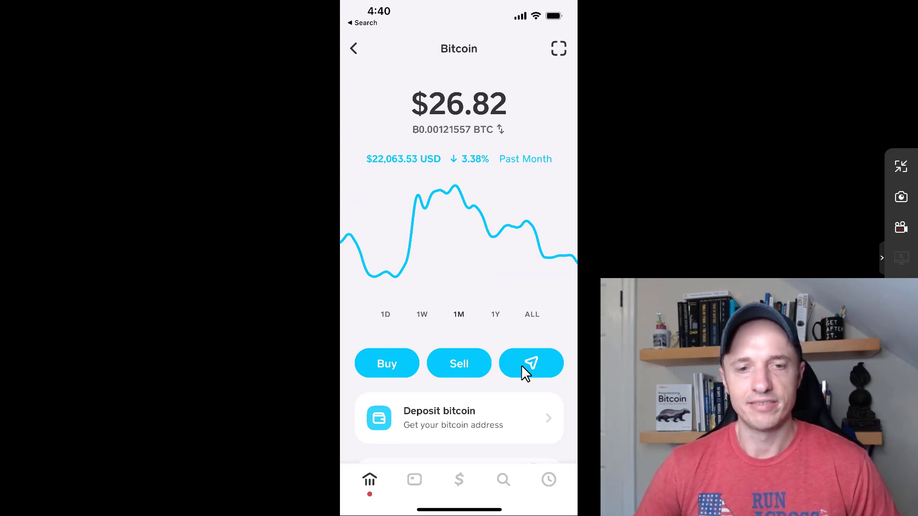
Step: Look through the Bitcoin page, including deposits, Bitcoin Boost, price alerts and the news section
{"action": "scroll", "coordinate": [523, 368], "scroll_direction": "down", "scroll_amount": 3}
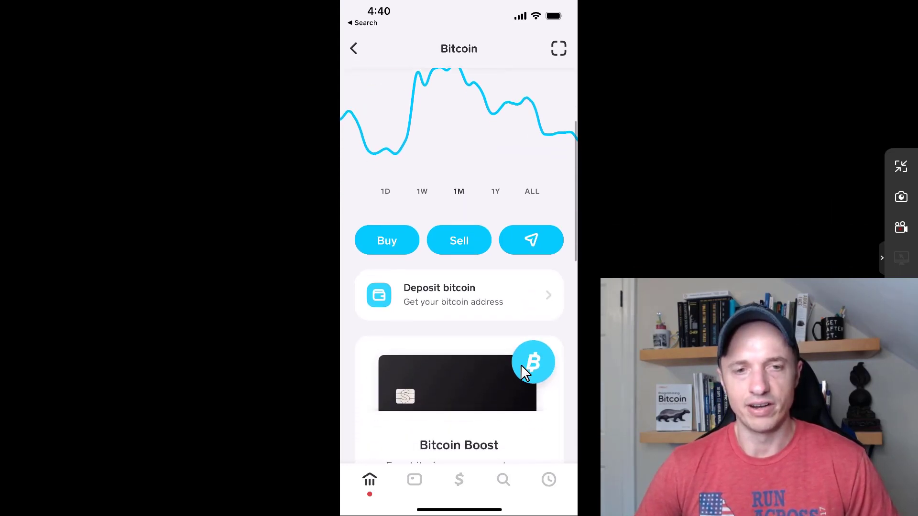
{"action": "scroll", "coordinate": [522, 368], "scroll_direction": "down", "scroll_amount": 3}
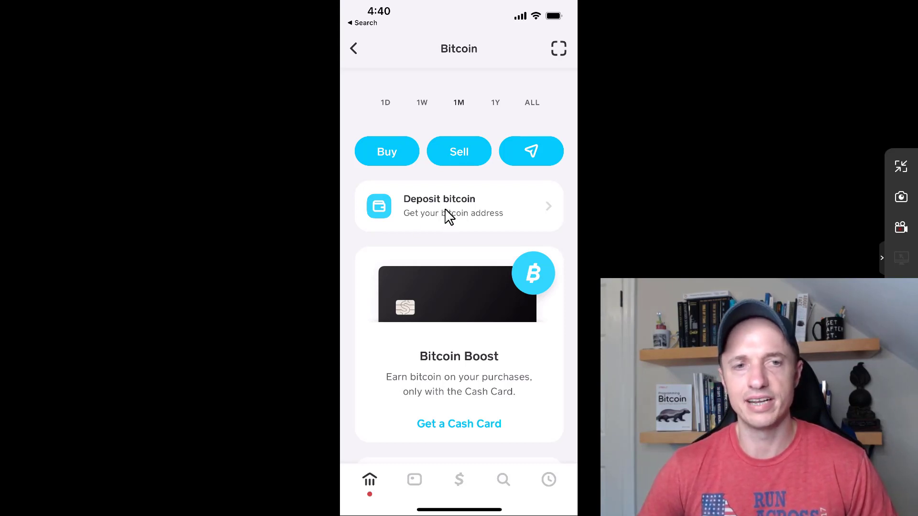
{"action": "scroll", "coordinate": [444, 215], "scroll_direction": "down", "scroll_amount": 4}
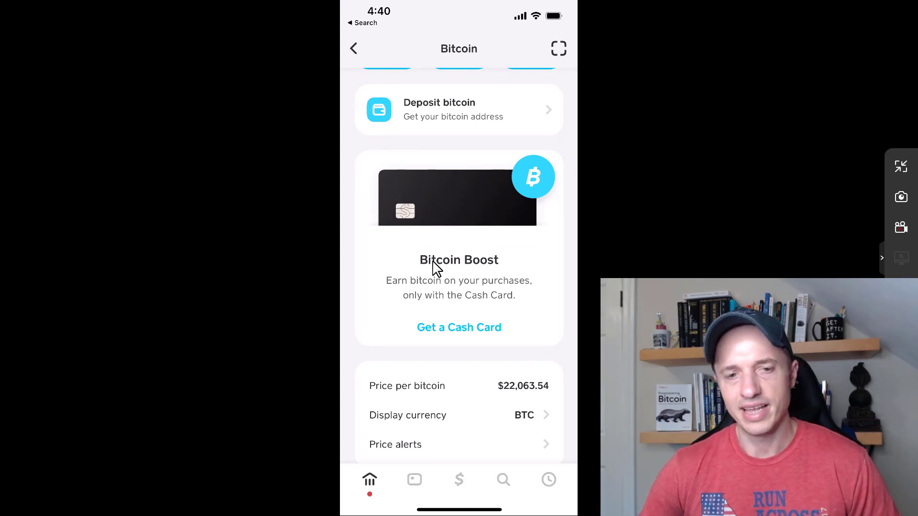
{"action": "scroll", "coordinate": [435, 267], "scroll_direction": "down", "scroll_amount": 1}
{"action": "scroll", "coordinate": [435, 268], "scroll_direction": "down", "scroll_amount": 5}
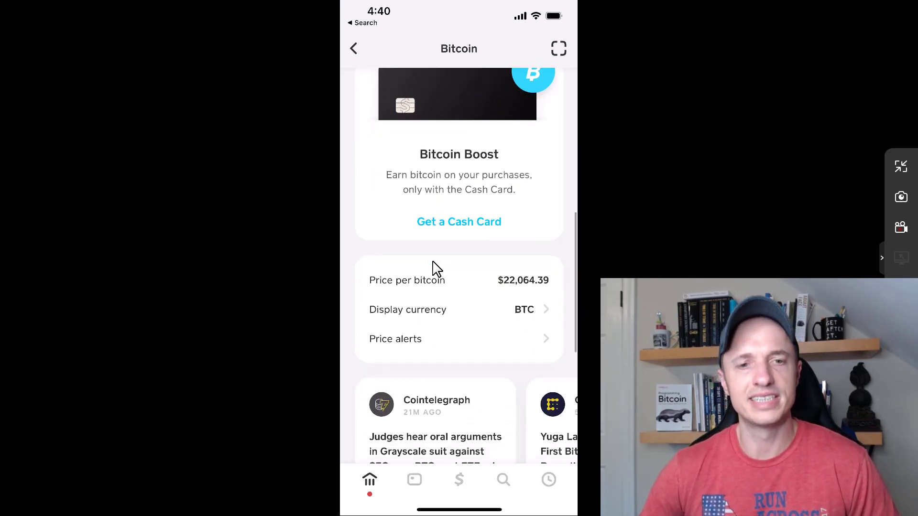
{"action": "scroll", "coordinate": [436, 269], "scroll_direction": "down", "scroll_amount": 4}
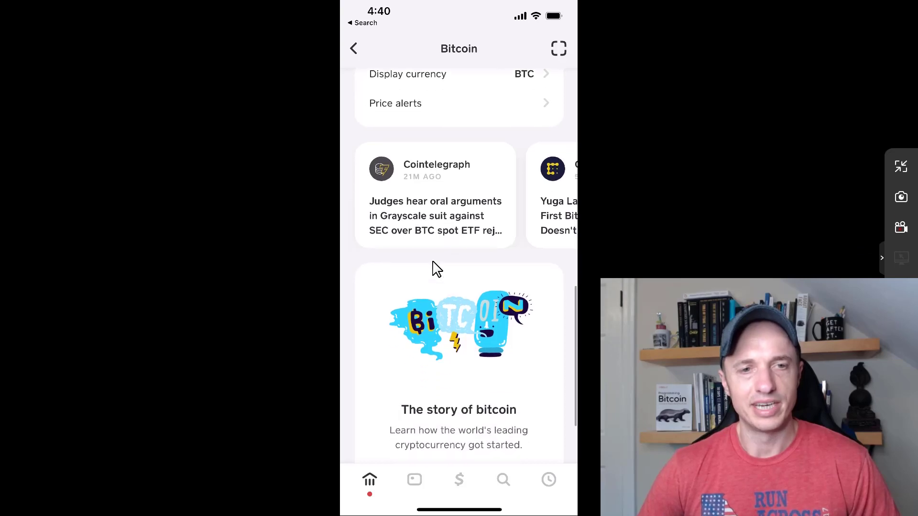
{"action": "scroll", "coordinate": [436, 268], "scroll_direction": "up", "scroll_amount": 4}
{"action": "scroll", "coordinate": [435, 267], "scroll_direction": "up", "scroll_amount": 10}
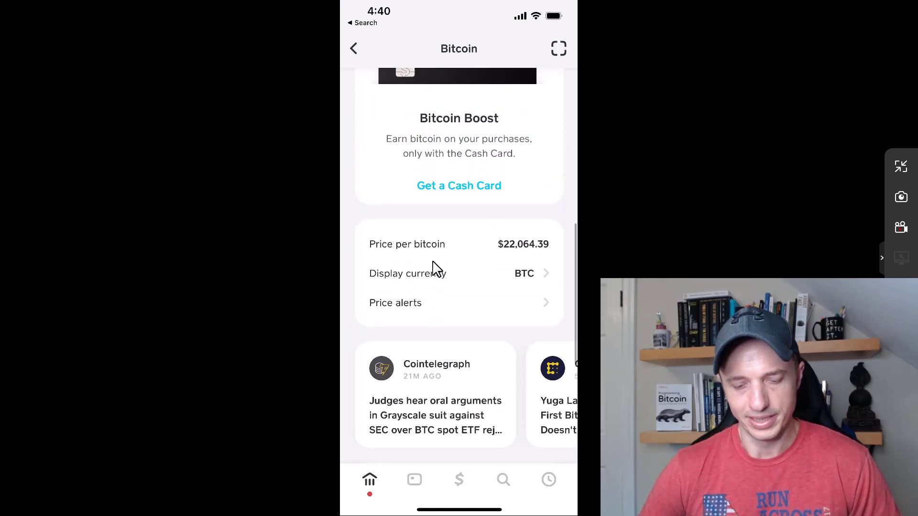
{"action": "scroll", "coordinate": [432, 282], "scroll_direction": "up", "scroll_amount": 2}
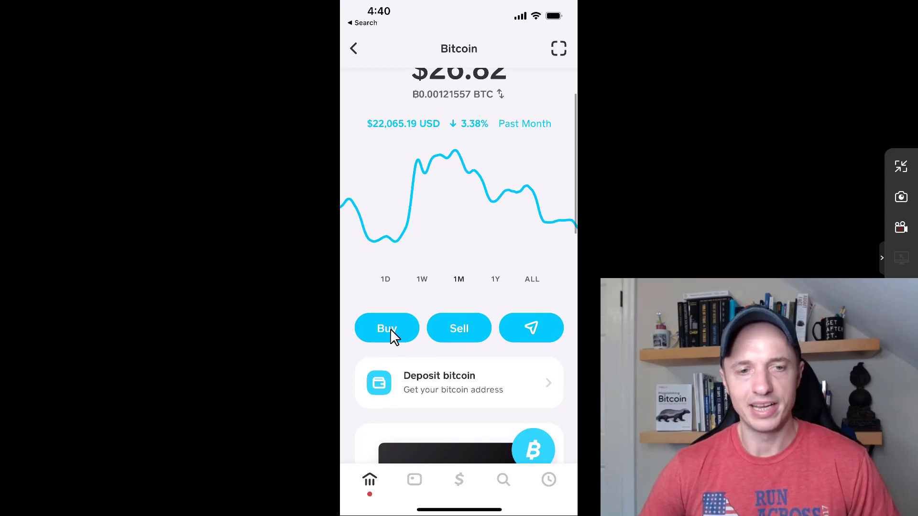
Step: Buy $10 of Bitcoin as a one-time order and confirm the purchase
{"action": "left_click", "coordinate": [391, 330]}
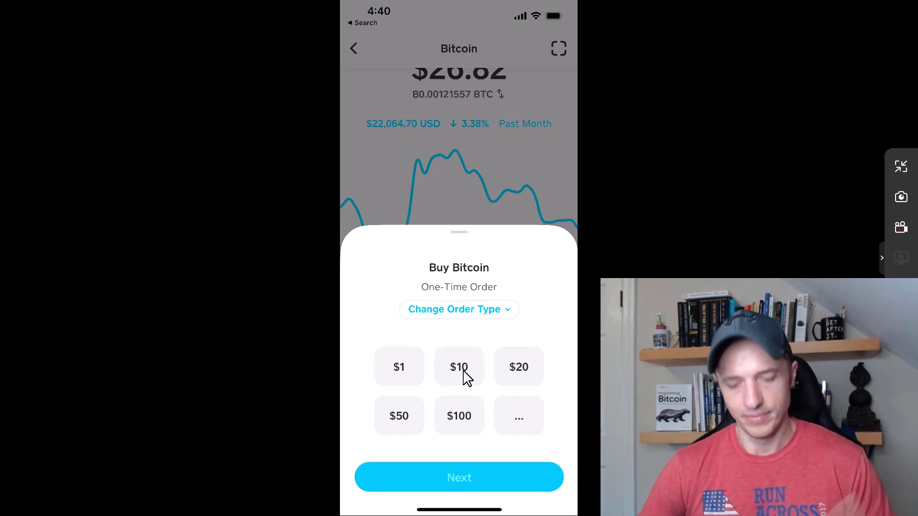
{"action": "left_click", "coordinate": [461, 371]}
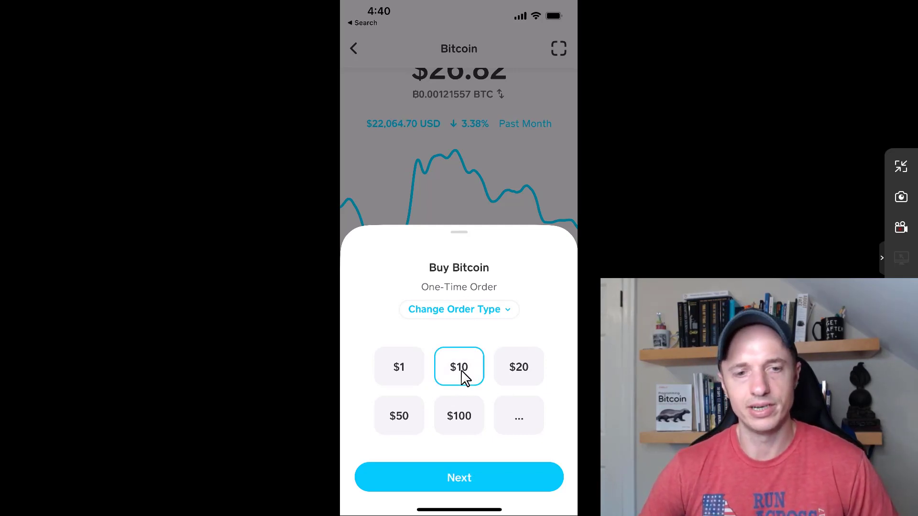
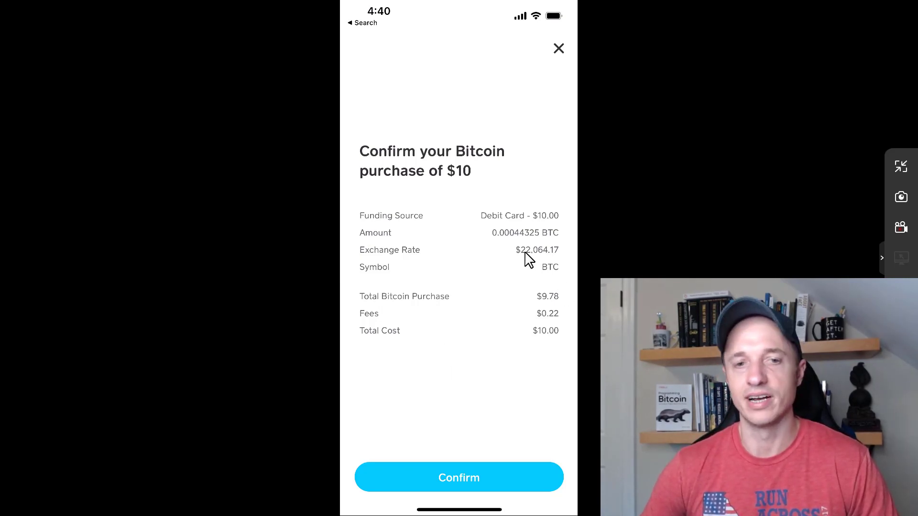
{"action": "left_click", "coordinate": [474, 477]}
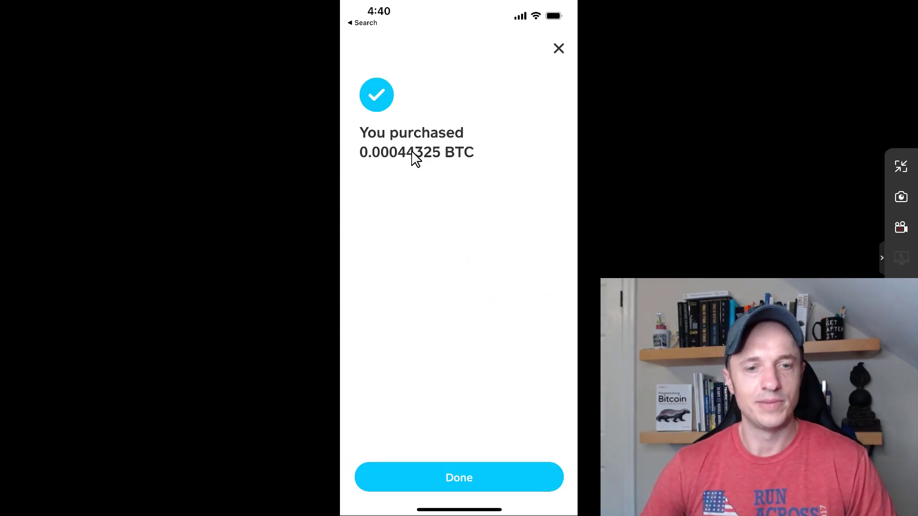
{"action": "left_click", "coordinate": [471, 469]}
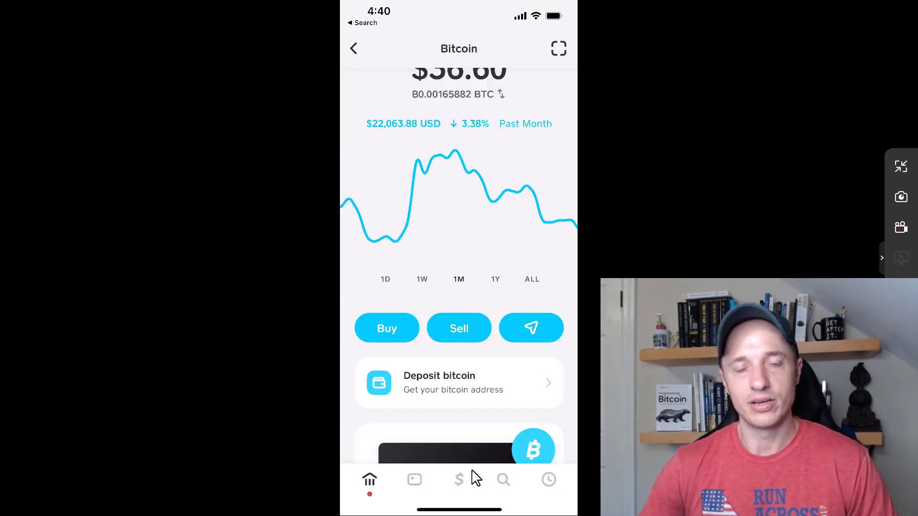
Step: Set up an Auto Invest order that buys $10 of Bitcoin daily and confirm it
{"action": "left_click", "coordinate": [400, 323]}
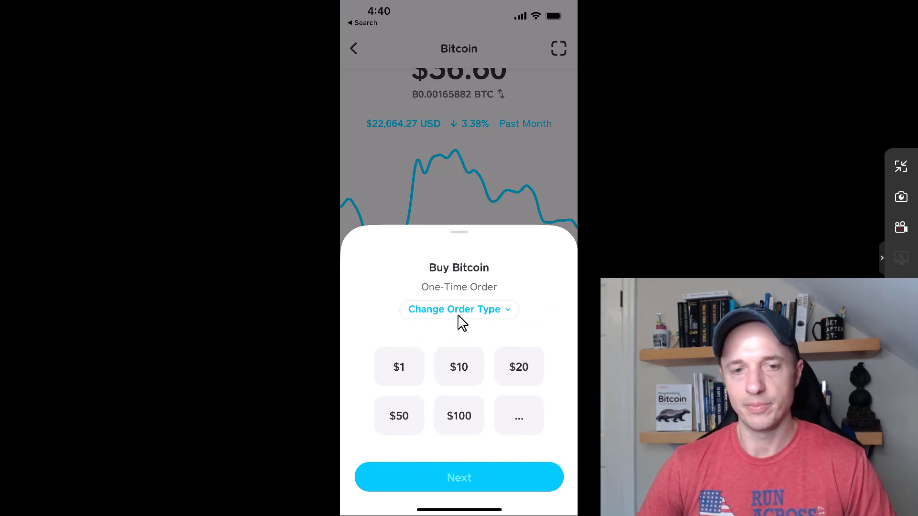
{"action": "left_click", "coordinate": [483, 316]}
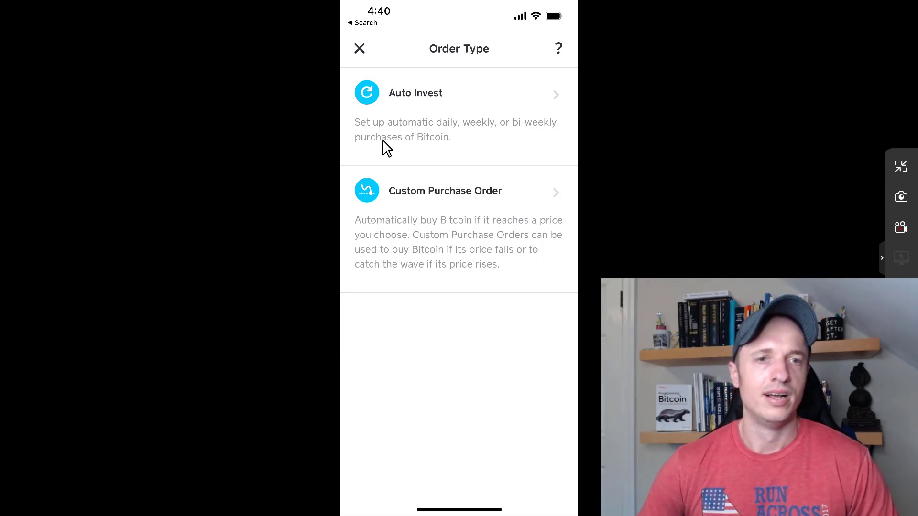
{"action": "left_click", "coordinate": [422, 95]}
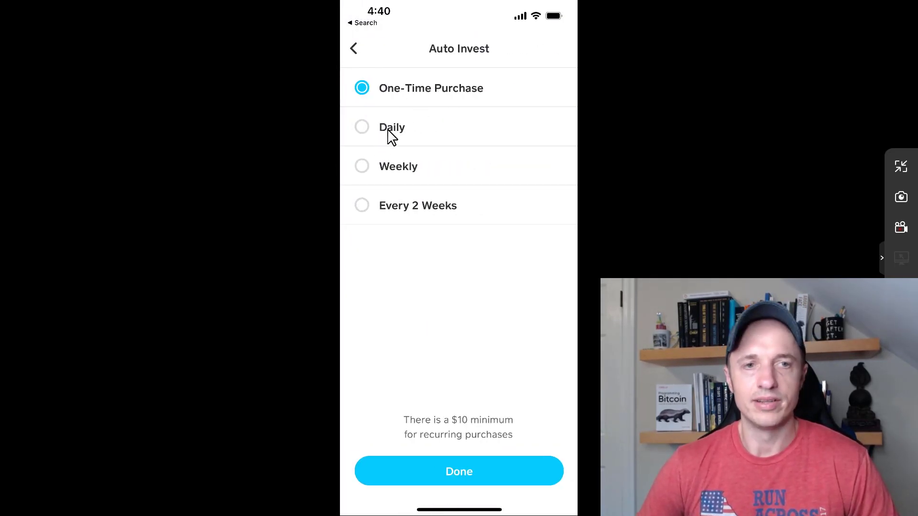
{"action": "left_click", "coordinate": [356, 139]}
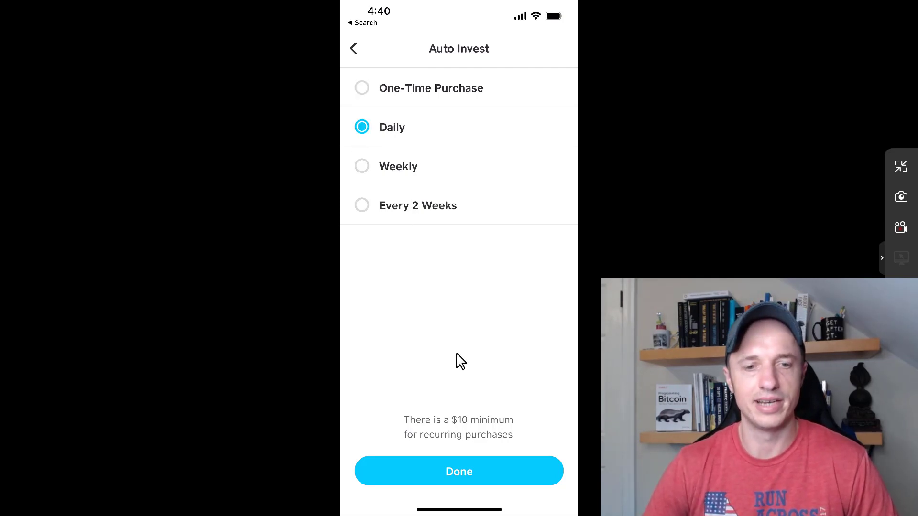
{"action": "left_click", "coordinate": [465, 476]}
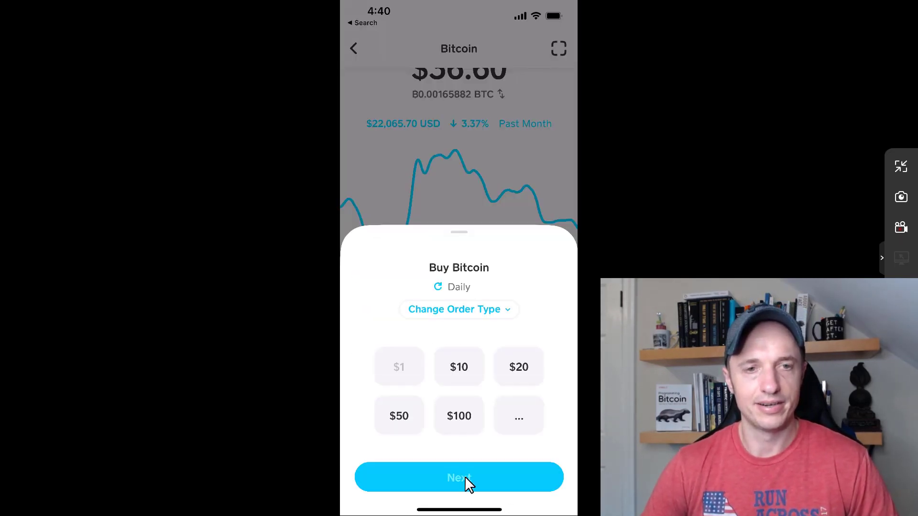
{"action": "left_click", "coordinate": [459, 377]}
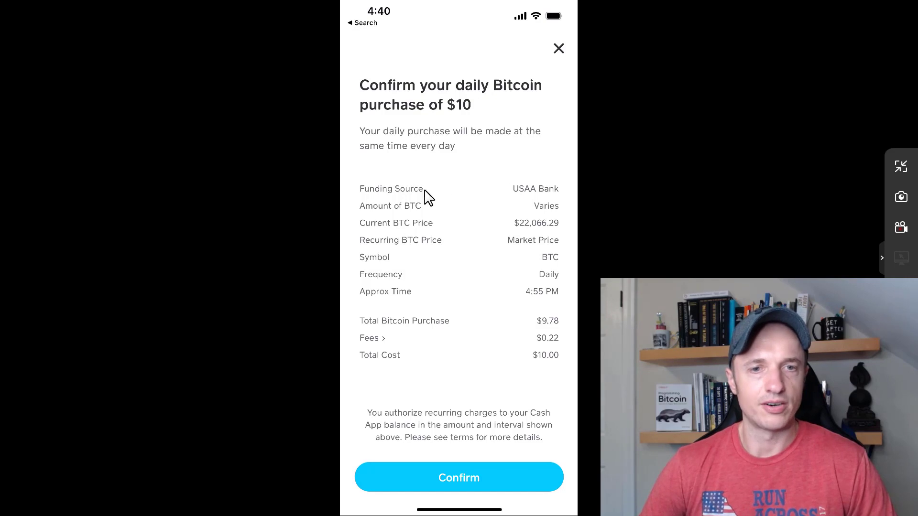
{"action": "left_click", "coordinate": [460, 476]}
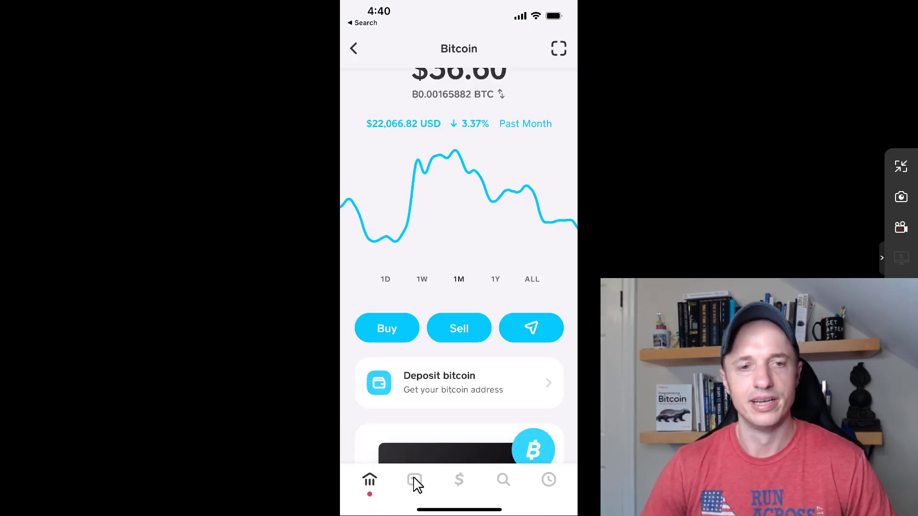
Step: Examine the Custom Purchase Order option for buying Bitcoin and return to the Bitcoin page
{"action": "left_click", "coordinate": [389, 329]}
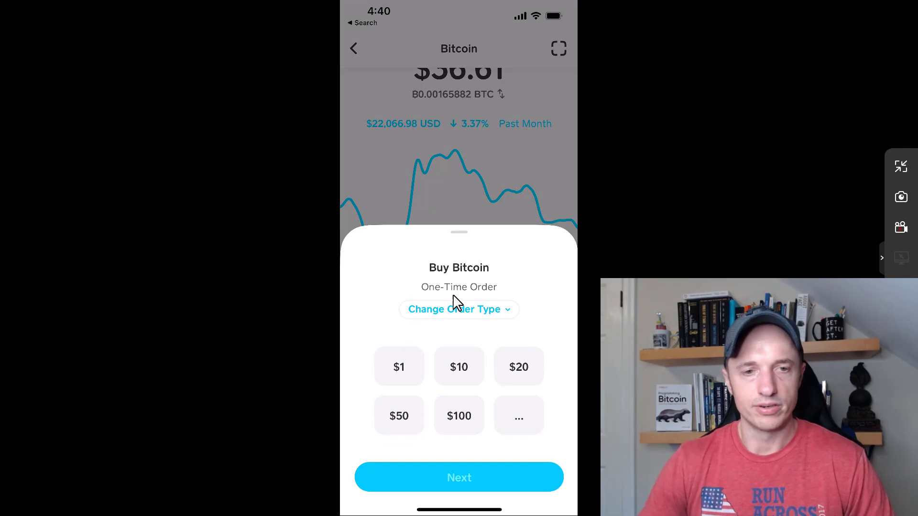
{"action": "left_click", "coordinate": [466, 308]}
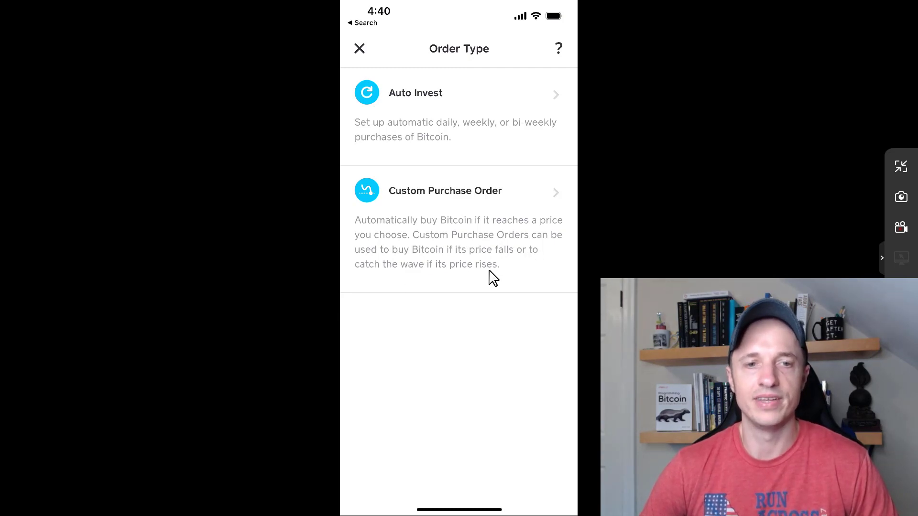
{"action": "left_click", "coordinate": [536, 278]}
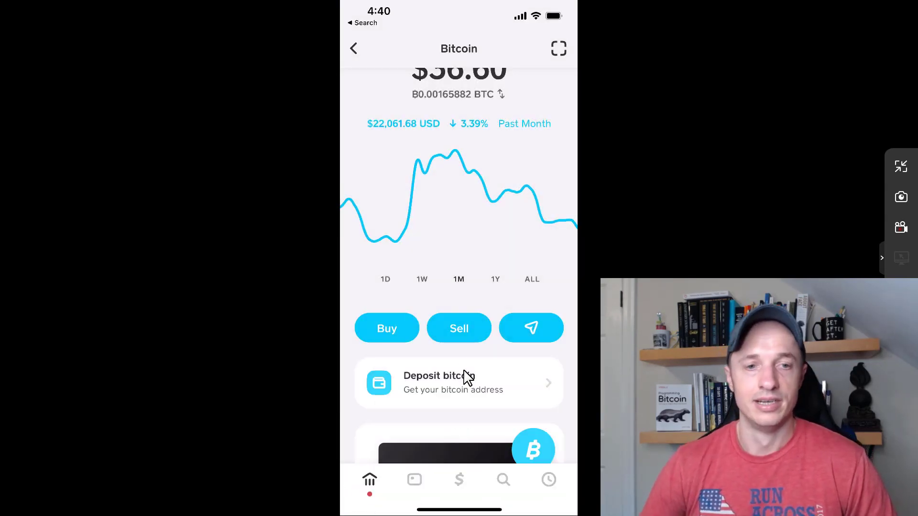
Step: Preview the fees and proceeds of a $9 one-time Bitcoin sale and close it without confirming
{"action": "left_click", "coordinate": [462, 330]}
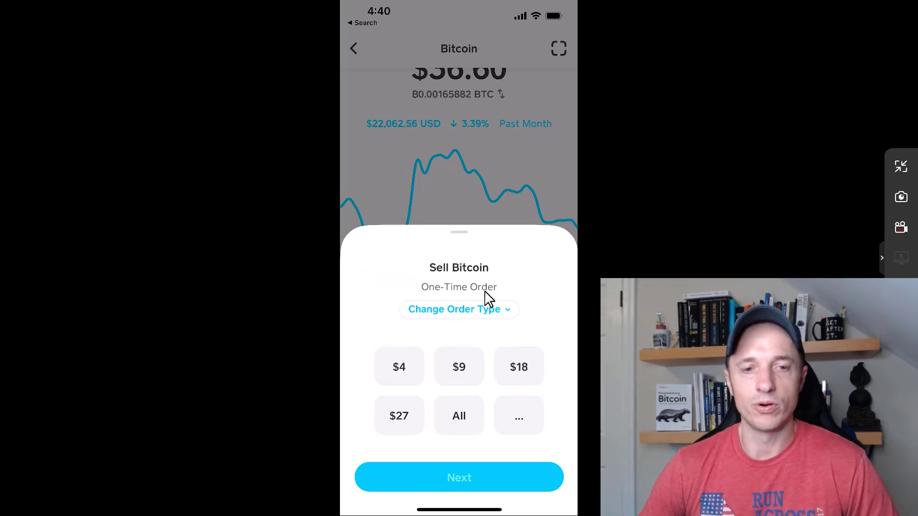
{"action": "left_click", "coordinate": [468, 373]}
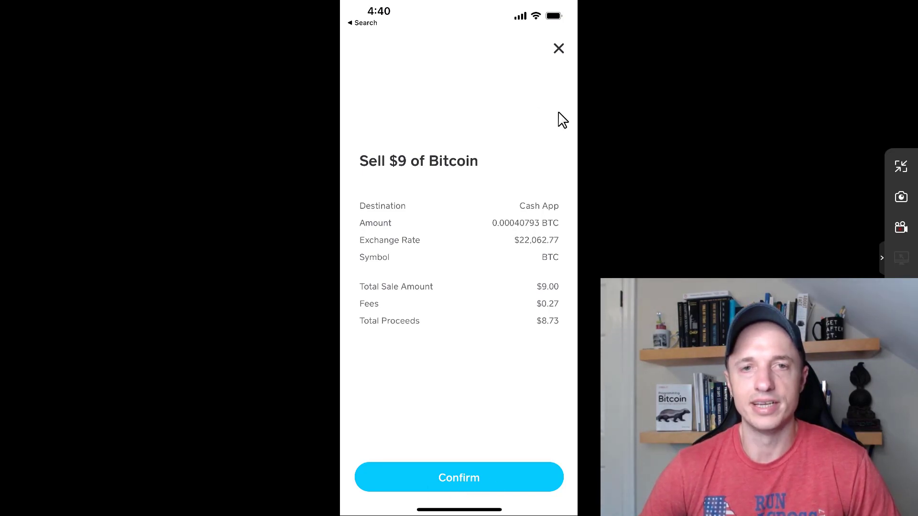
{"action": "left_click", "coordinate": [558, 49]}
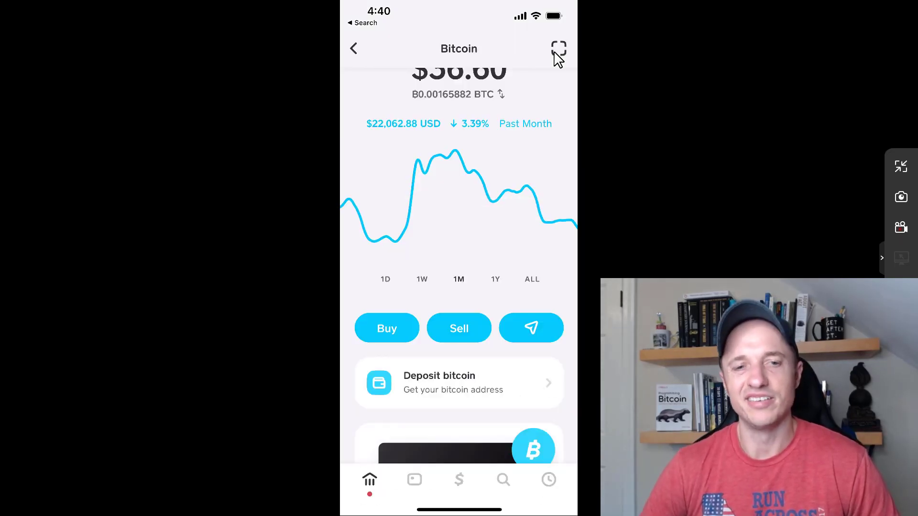
Step: Try trigger prices of $21,200 and $25,940 for a Custom Sell Order and back out without setting one
{"action": "left_click", "coordinate": [456, 333]}
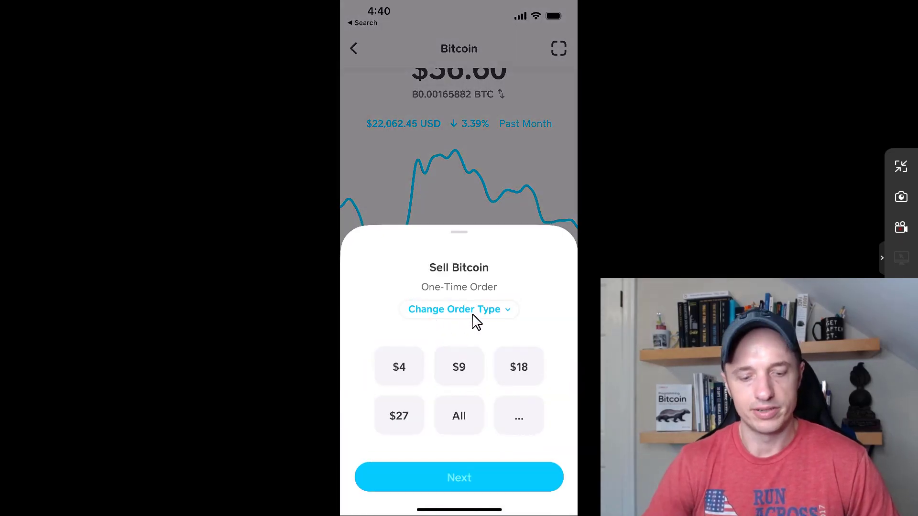
{"action": "left_click", "coordinate": [475, 321]}
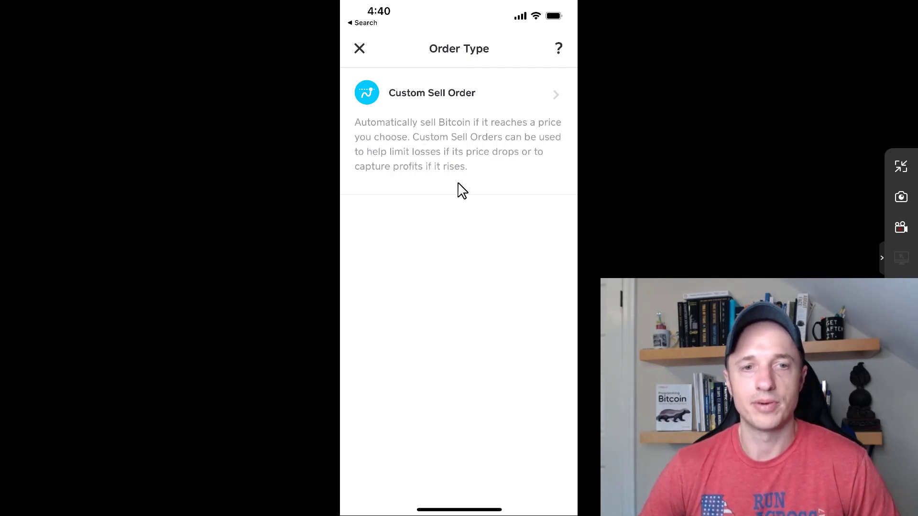
{"action": "left_click", "coordinate": [501, 171]}
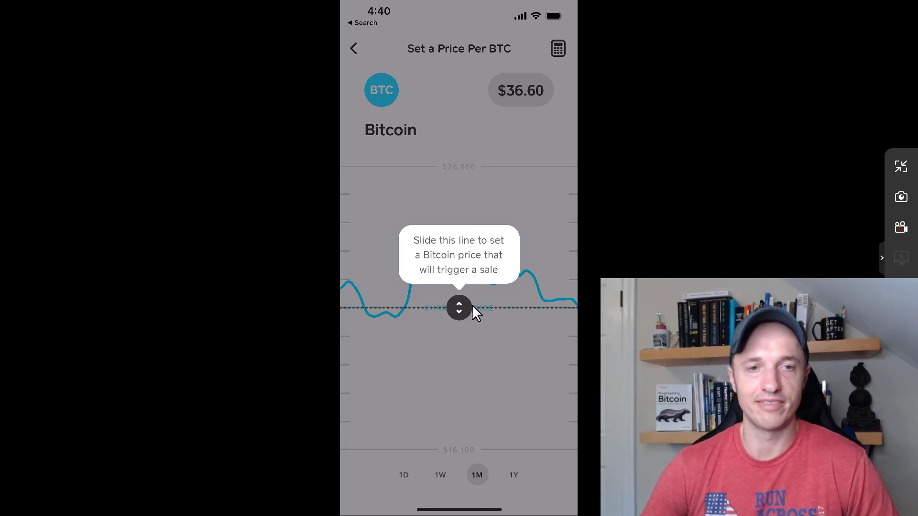
{"action": "left_click_drag", "start_coordinate": [459, 307], "coordinate": [458, 328]}
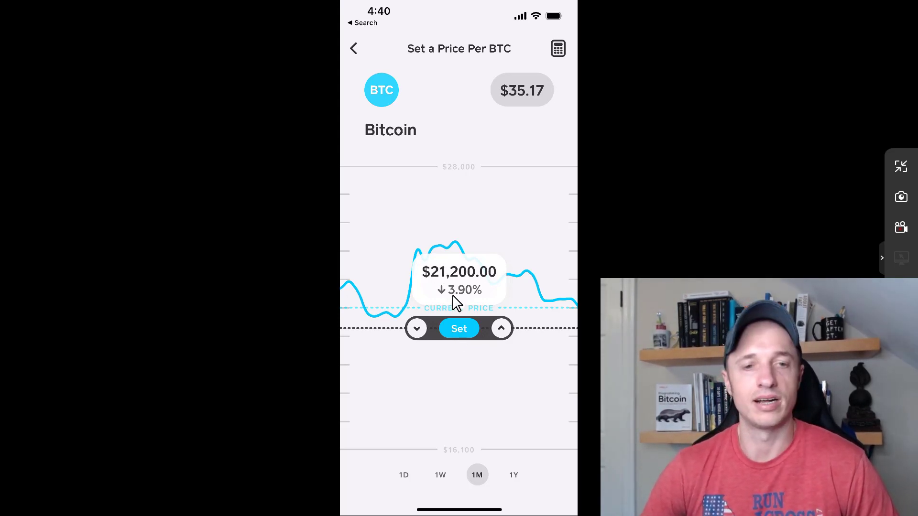
{"action": "left_click", "coordinate": [501, 330]}
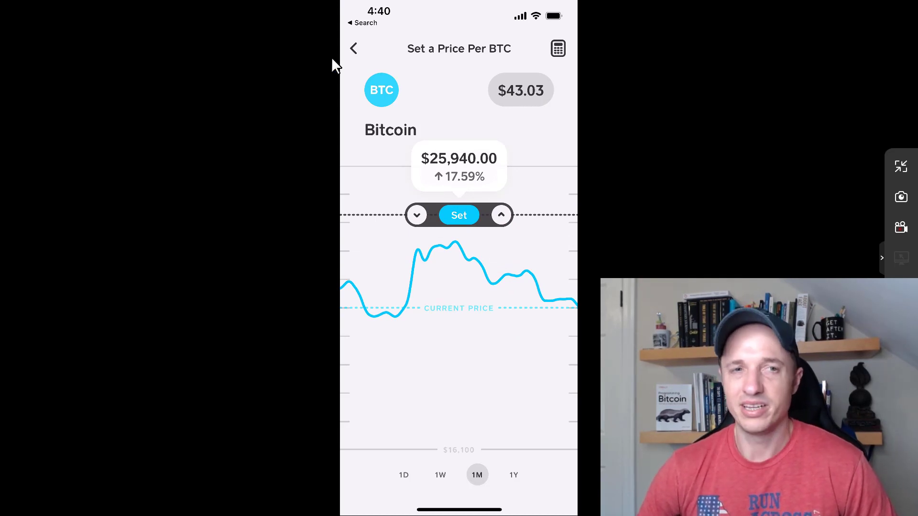
{"action": "left_click", "coordinate": [357, 49]}
{"action": "left_click", "coordinate": [357, 49]}
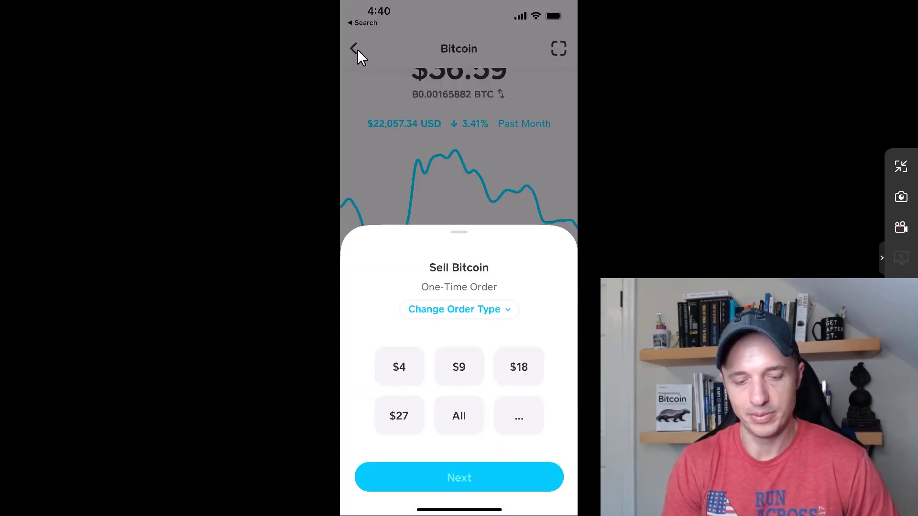
Step: Leave the Bitcoin sale, enter $10 as the amount of Bitcoin to send, and check the recipient form before returning to the amount
{"action": "left_click", "coordinate": [357, 49]}
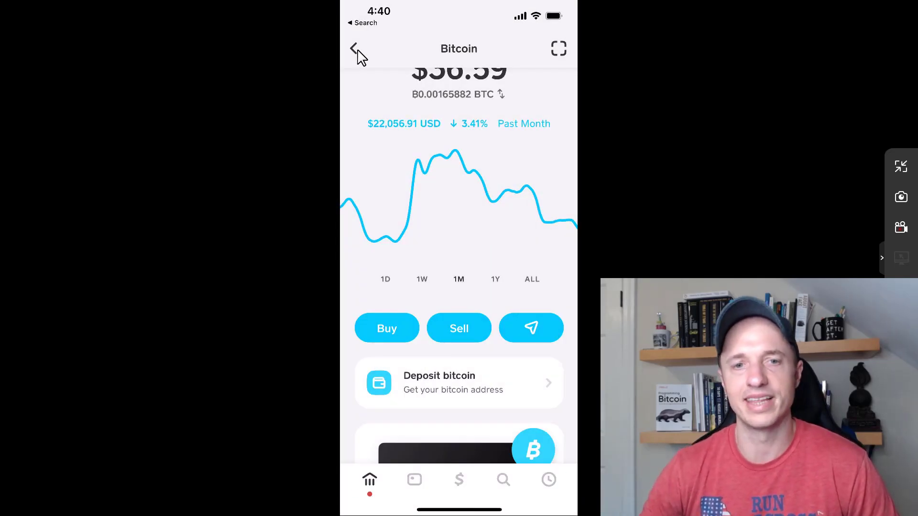
{"action": "left_click", "coordinate": [535, 327]}
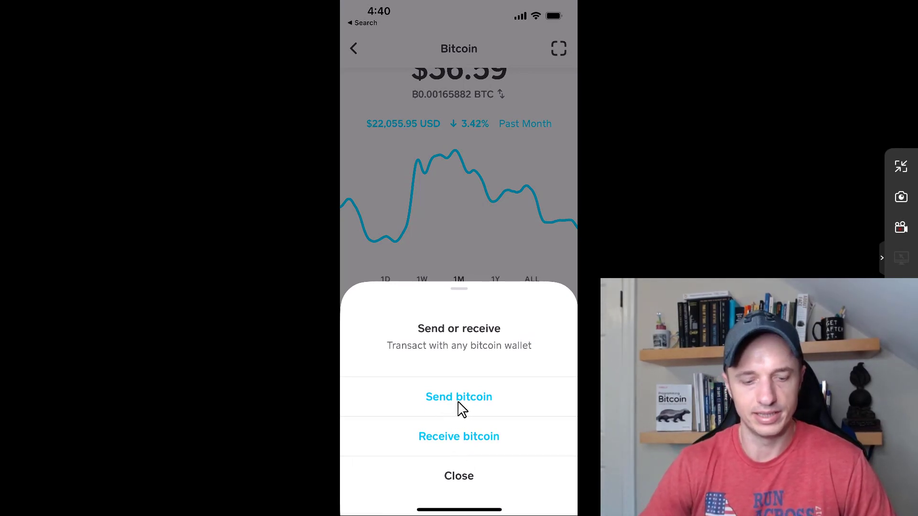
{"action": "left_click", "coordinate": [458, 401]}
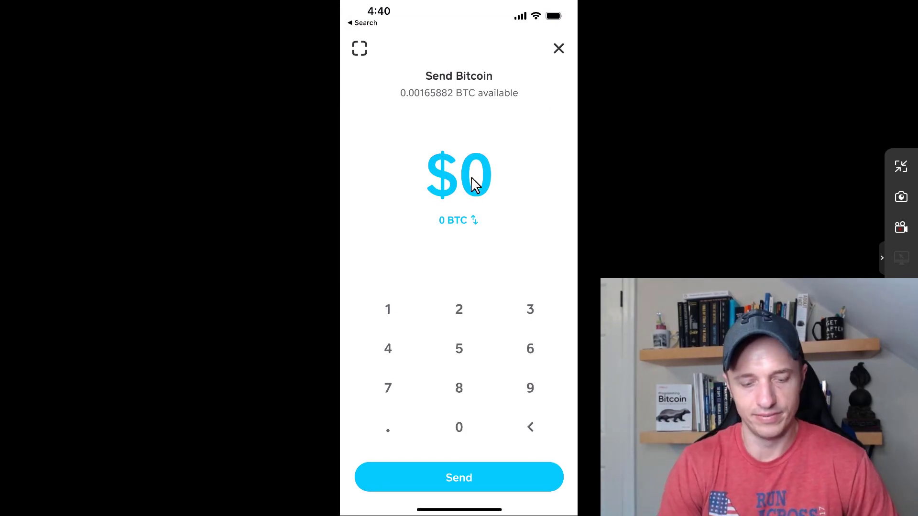
{"action": "type", "text": "10"}
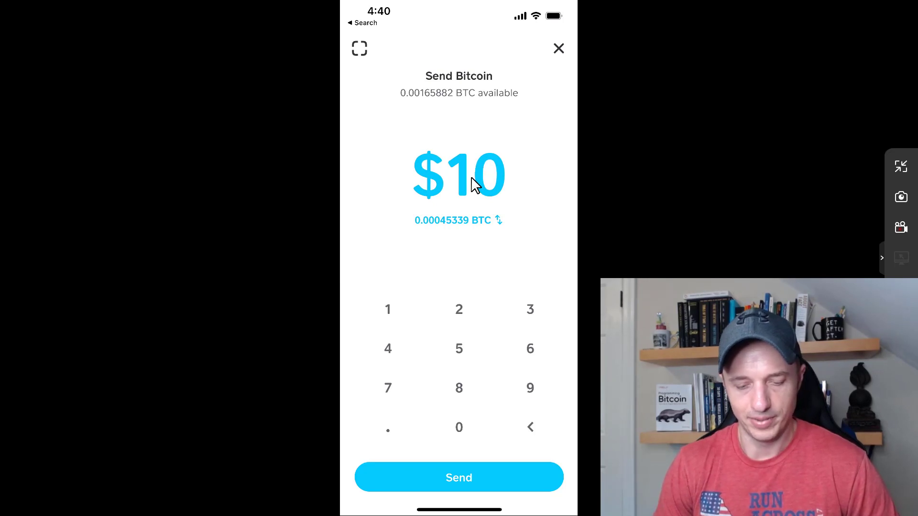
{"action": "key", "text": "Return"}
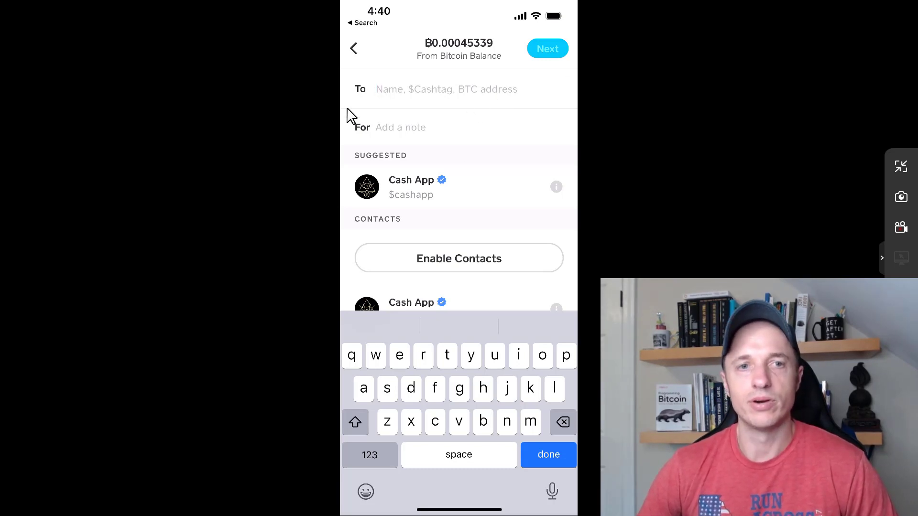
{"action": "left_click", "coordinate": [355, 48]}
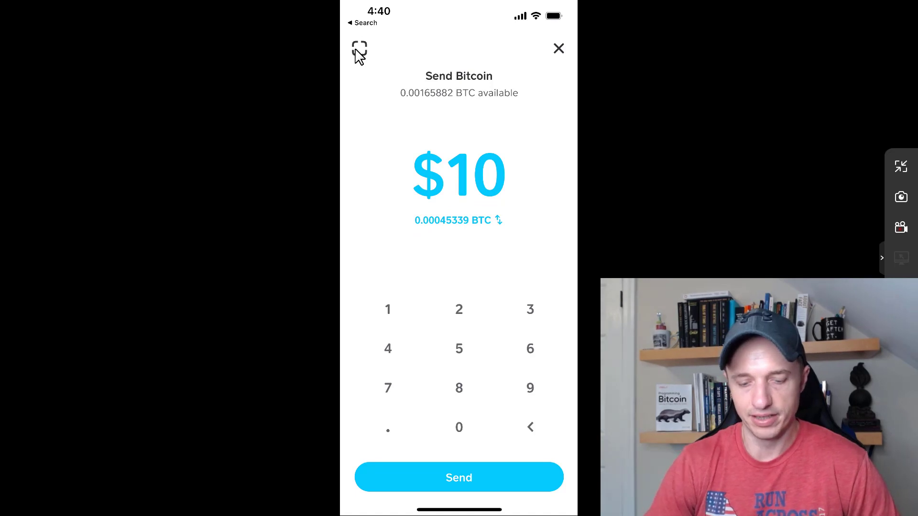
Step: Scan the external wallet's Lightning invoice QR code and pay the 0.000455 BTC
{"action": "left_click", "coordinate": [359, 52]}
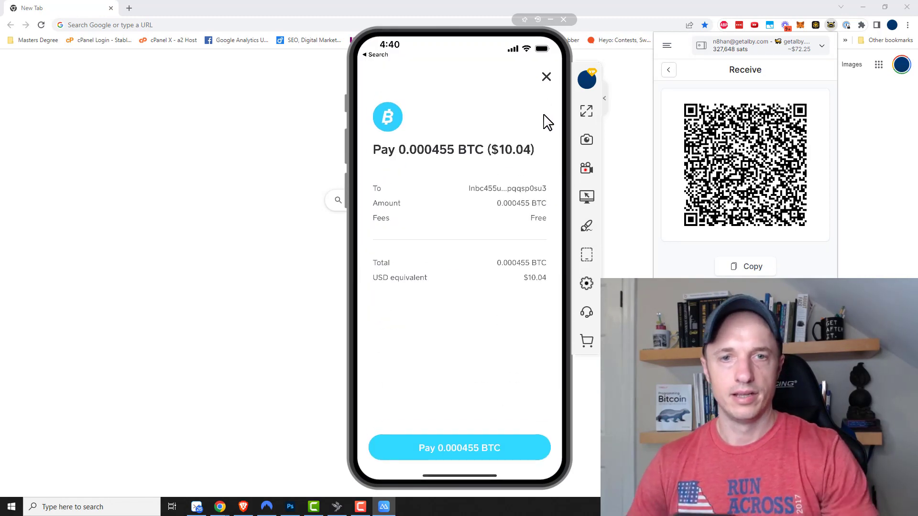
{"action": "left_click", "coordinate": [586, 111]}
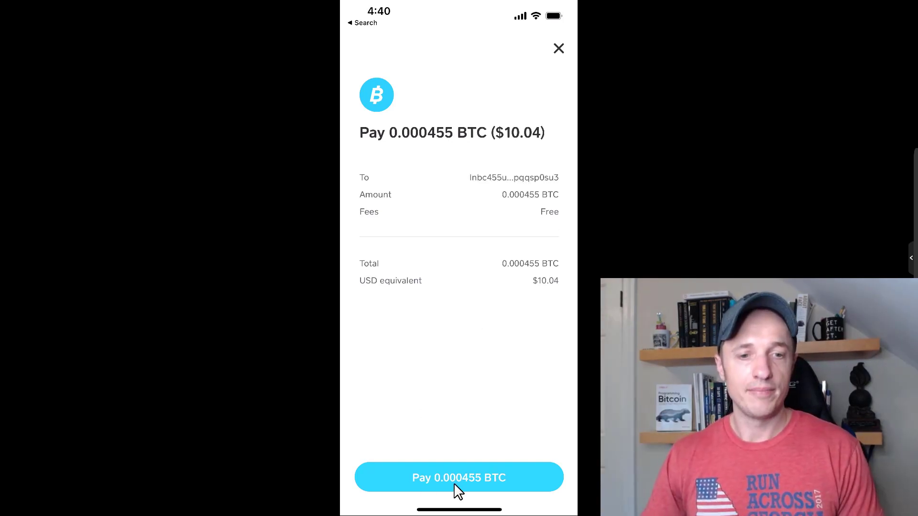
{"action": "left_click", "coordinate": [455, 478]}
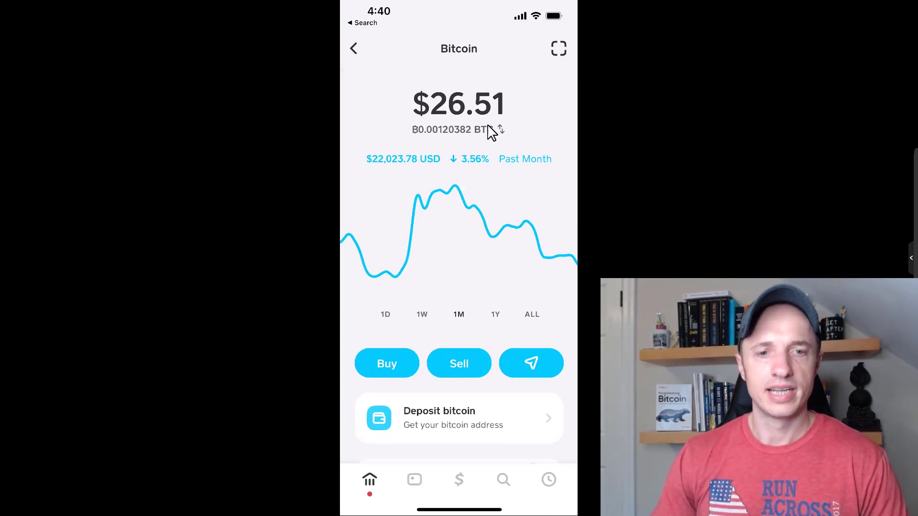
Step: View the QR code for receiving Bitcoin and the Bitcoin Network and Lightning Network deposit addresses, closing both without copying anything
{"action": "left_click", "coordinate": [540, 369]}
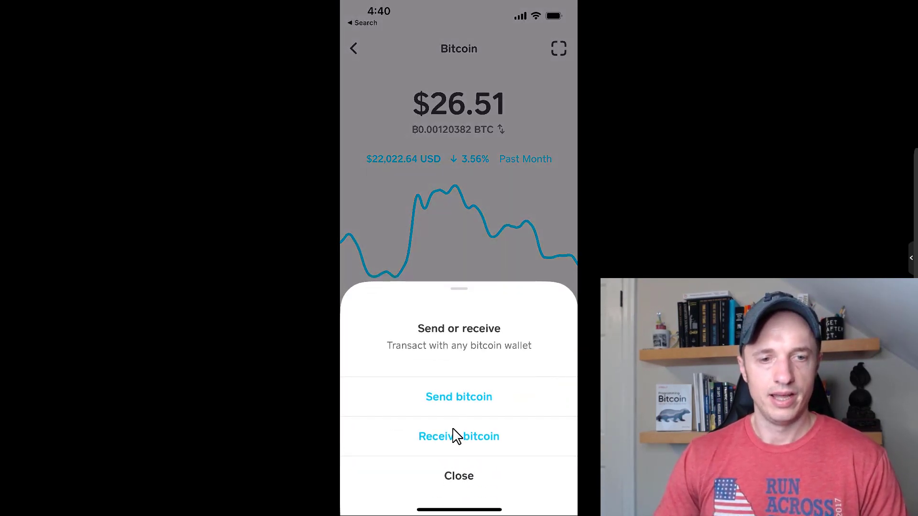
{"action": "left_click", "coordinate": [473, 439]}
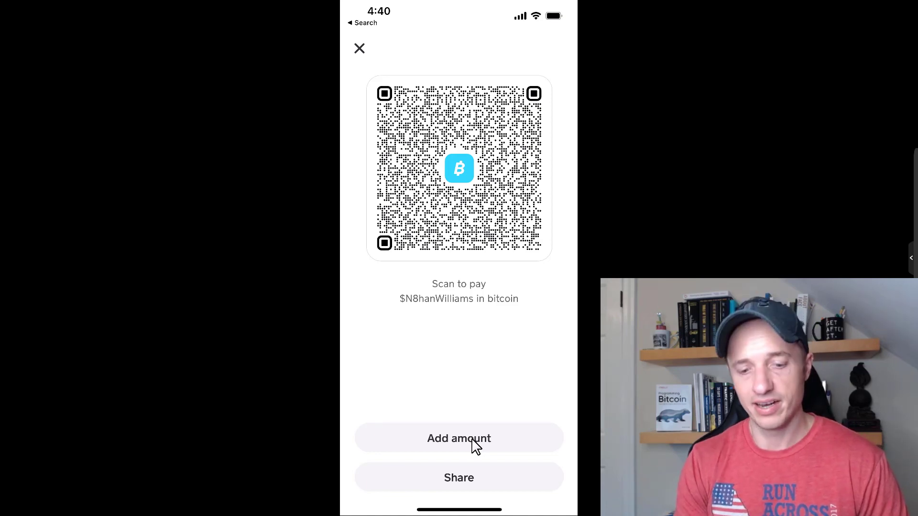
{"action": "scroll", "coordinate": [476, 446], "scroll_direction": "down", "scroll_amount": 2}
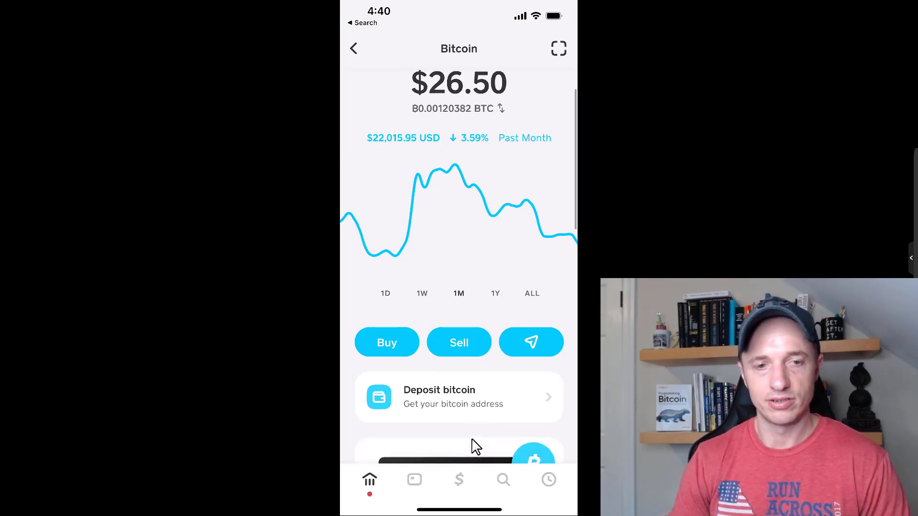
{"action": "left_click", "coordinate": [471, 378]}
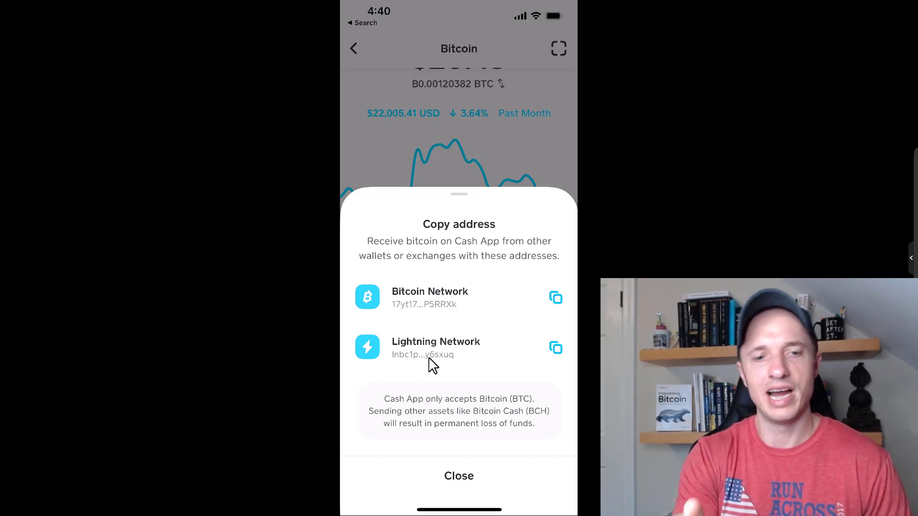
{"action": "left_click", "coordinate": [485, 483]}
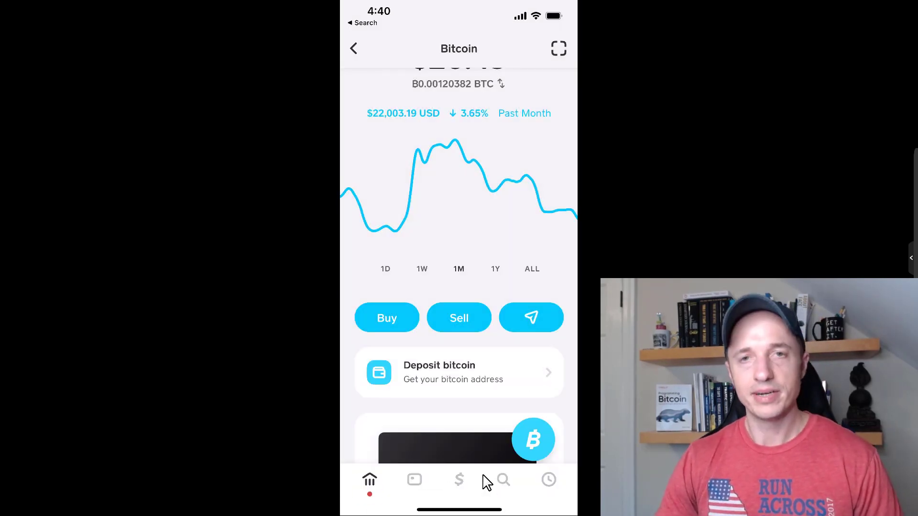